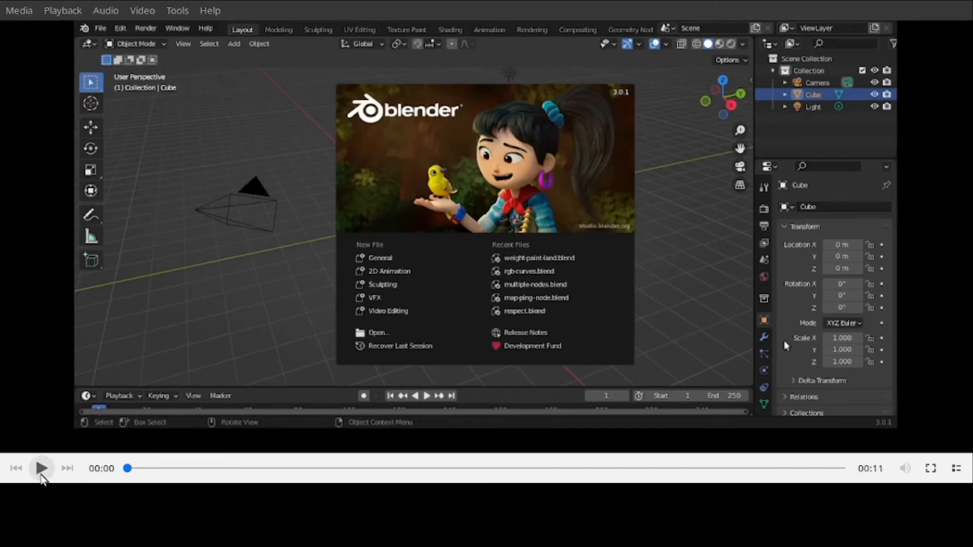
- Play the screen recording of the Blender splash screen
left_click(44, 477)
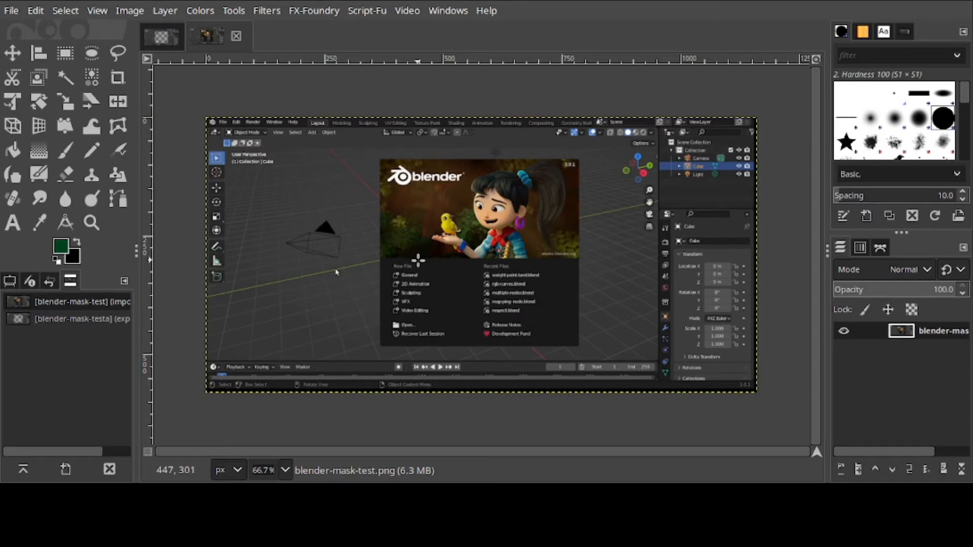
- Add an alpha channel to the blender-mask-test.png layer and erase the whole splash-screen area to transparency
left_click(172, 13)
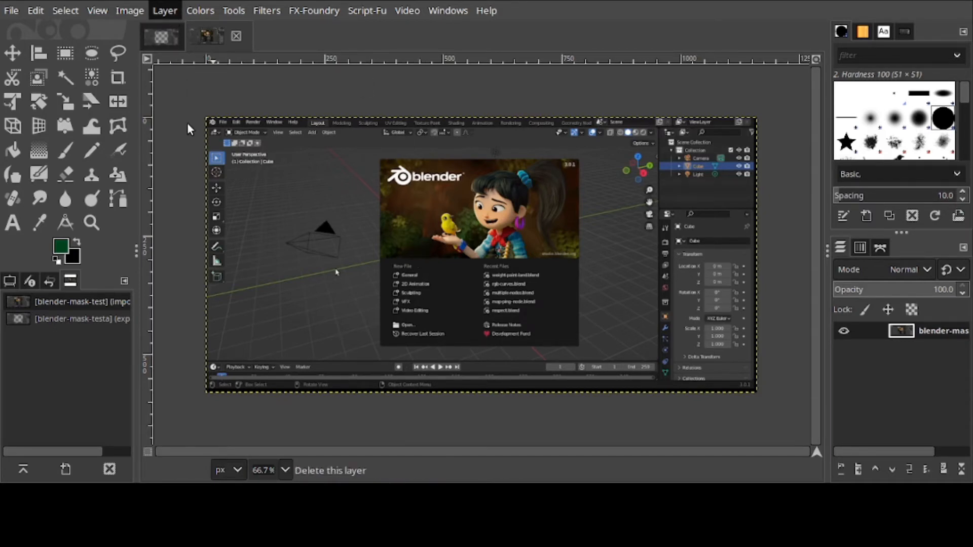
left_click(401, 206)
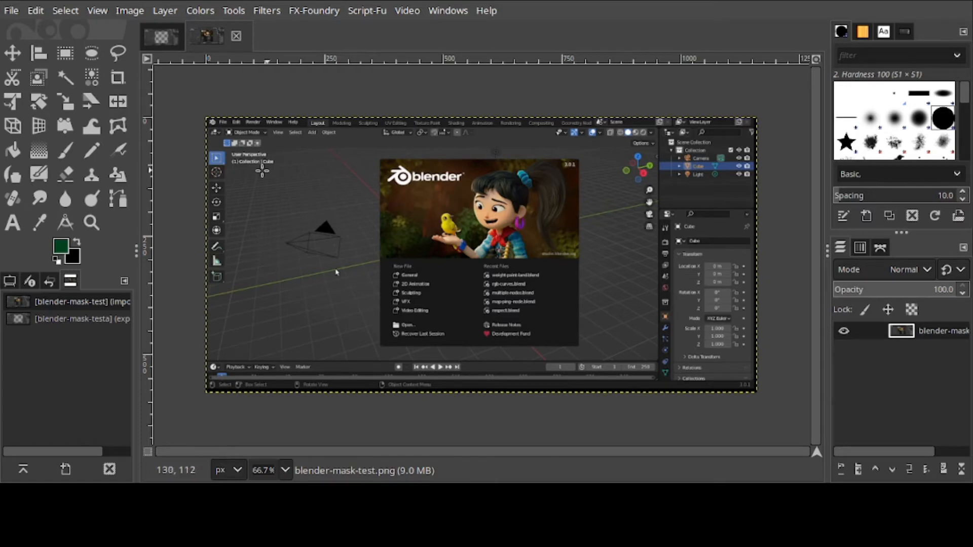
left_click(73, 173)
mouse_move(426, 190)
left_mouse_down()
mouse_move(428, 218)
mouse_move(417, 185)
mouse_move(388, 171)
mouse_move(570, 169)
mouse_move(569, 331)
mouse_move(567, 340)
mouse_move(393, 340)
mouse_move(390, 181)
mouse_move(406, 345)
mouse_move(403, 208)
mouse_move(419, 336)
mouse_move(408, 211)
mouse_move(415, 292)
mouse_move(437, 317)
mouse_move(556, 319)
mouse_move(440, 307)
mouse_move(555, 314)
mouse_move(435, 278)
mouse_move(561, 289)
mouse_move(456, 276)
mouse_move(447, 261)
mouse_move(563, 261)
mouse_move(436, 248)
mouse_move(540, 242)
mouse_move(424, 228)
mouse_move(566, 230)
mouse_move(558, 203)
mouse_move(451, 203)
mouse_move(441, 192)
mouse_move(525, 186)
mouse_move(568, 209)
left_mouse_up()
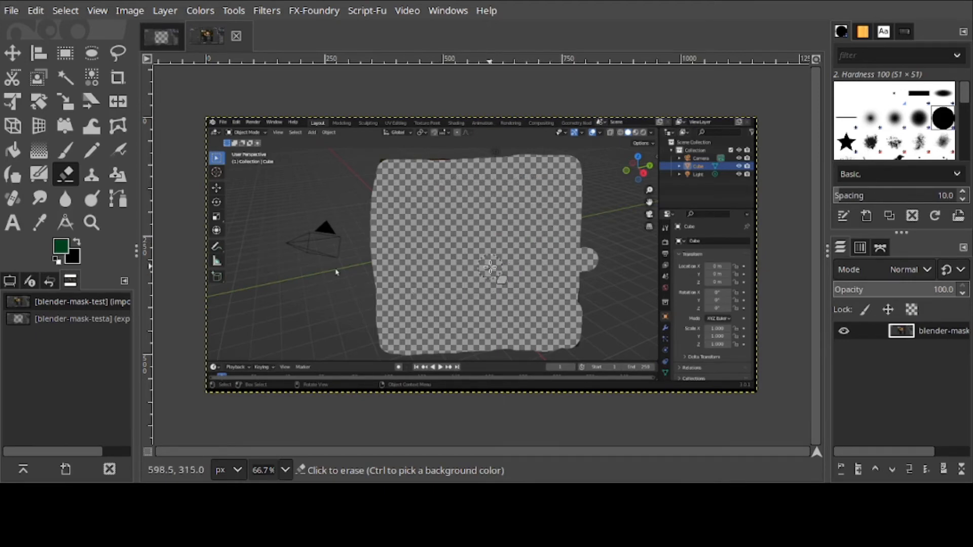
left_click_drag(490, 266, 490, 269)
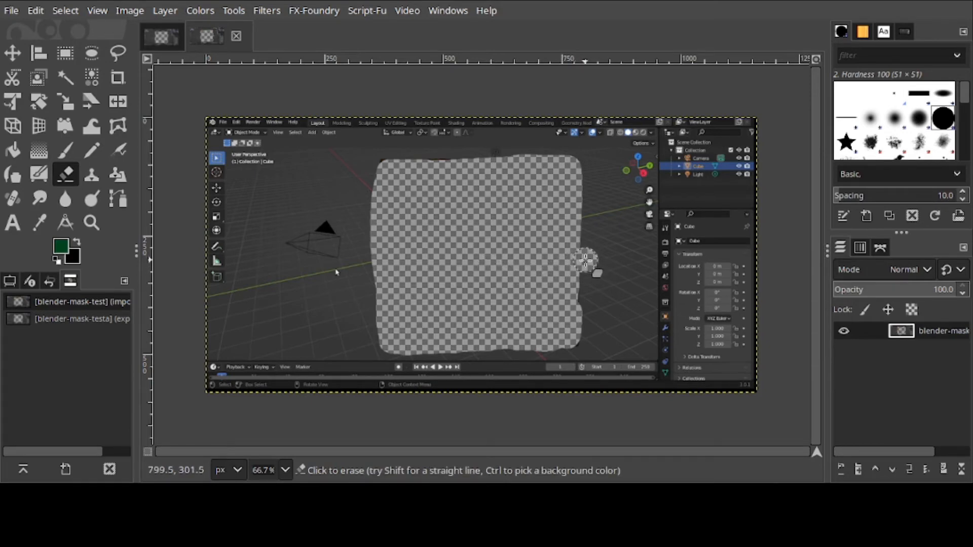
left_click(586, 260)
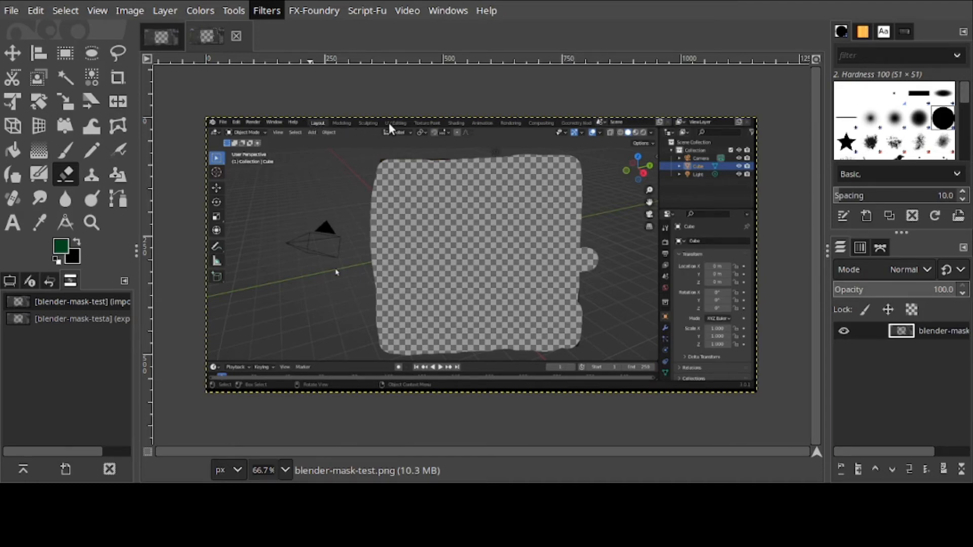
- Blur the layer around the erased area, reapply the blur filter five more times, and export the image
left_click(517, 128)
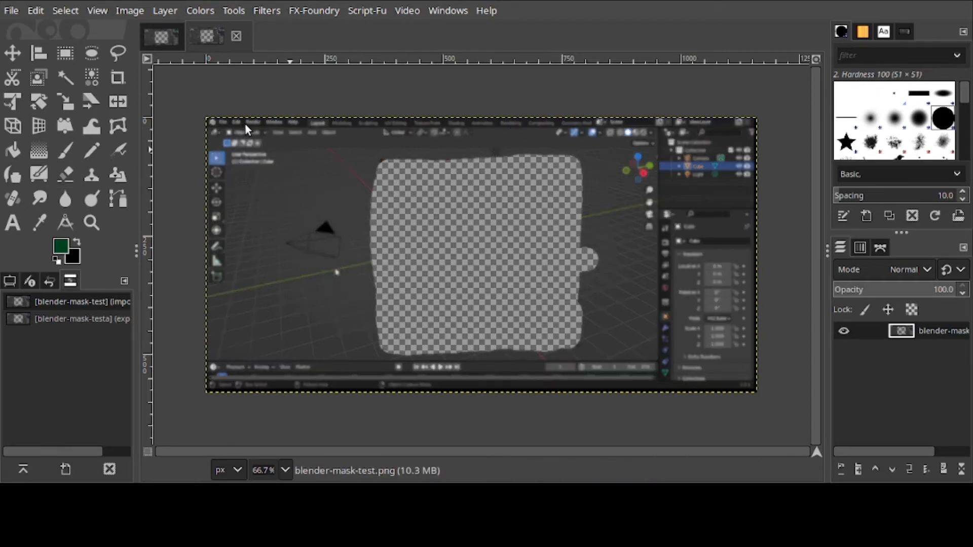
key("ctrl+f")
key("ctrl+f")
key("ctrl+f")
key("ctrl+f")
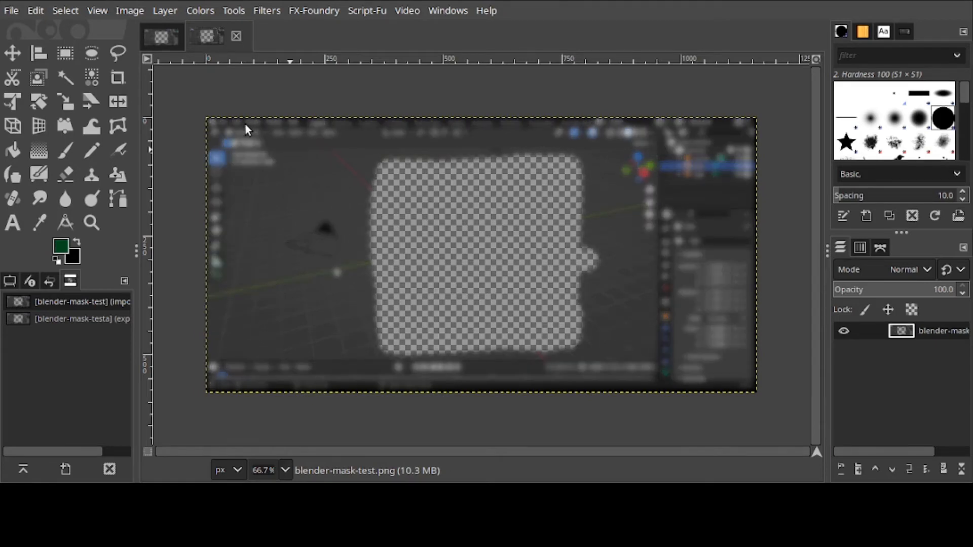
key("ctrl+f")
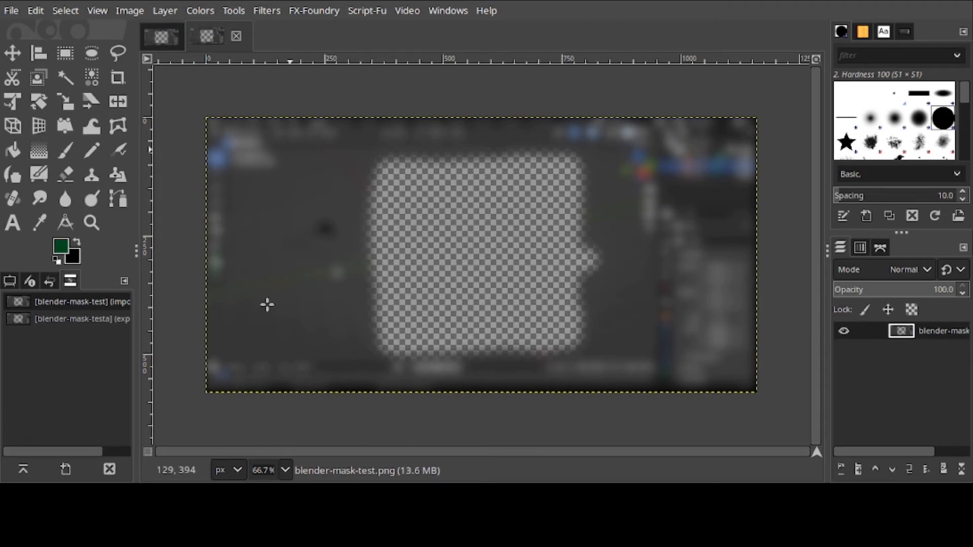
left_click(15, 11)
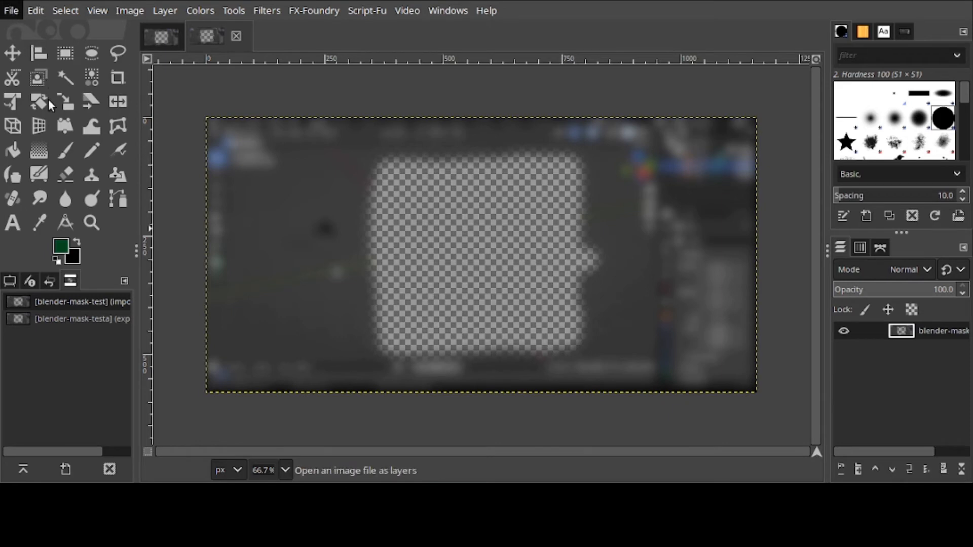
left_click(62, 297)
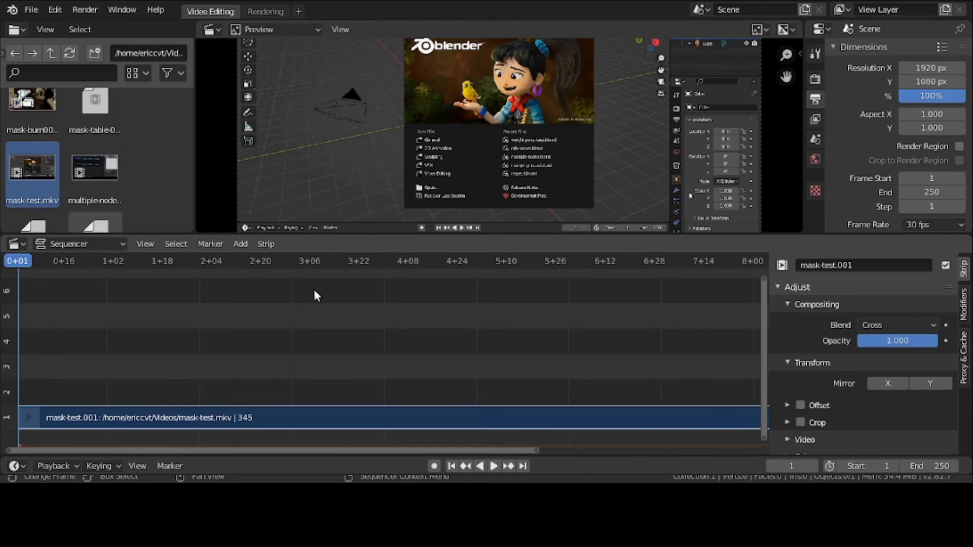
scroll(315, 294, "down", 2)
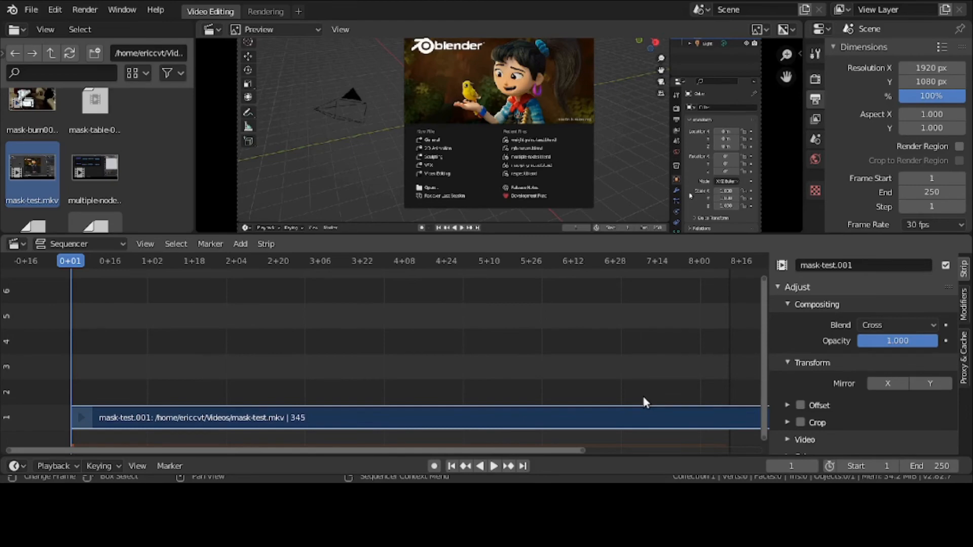
scroll(644, 402, "down", 1)
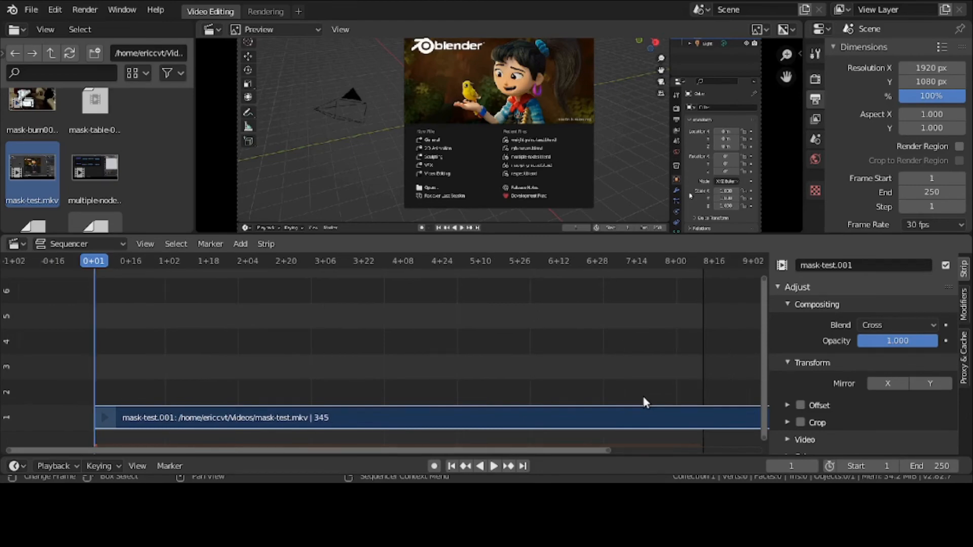
key("Home")
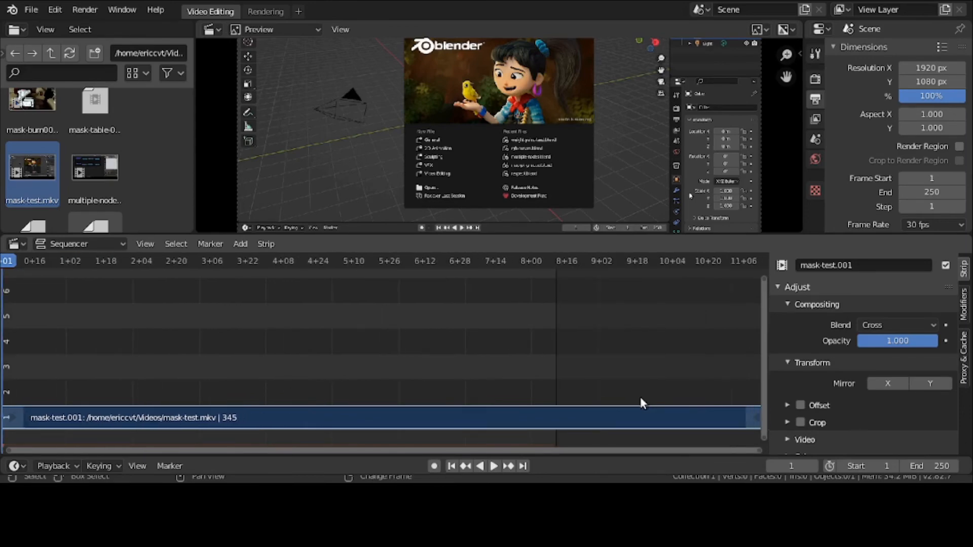
right_click(557, 398)
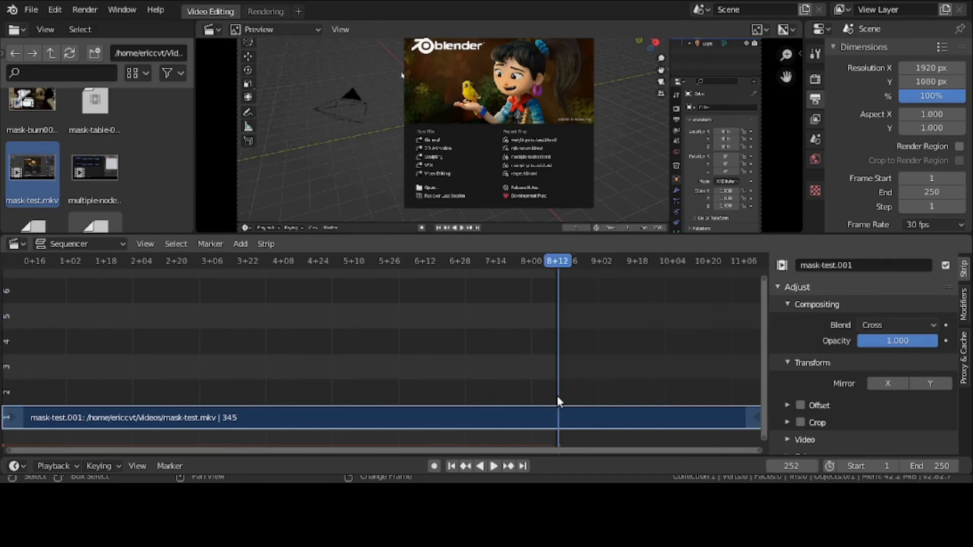
left_click(935, 466)
type("350")
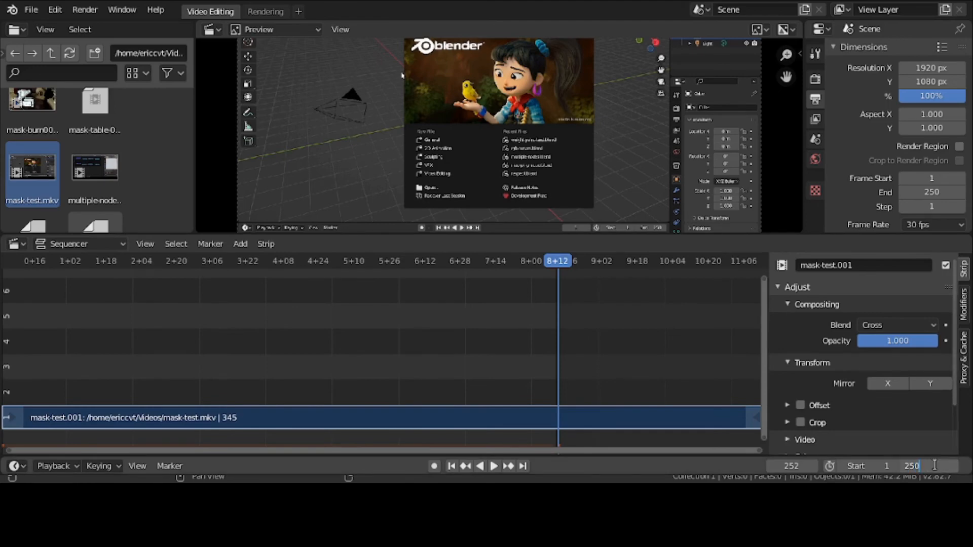
key("Return")
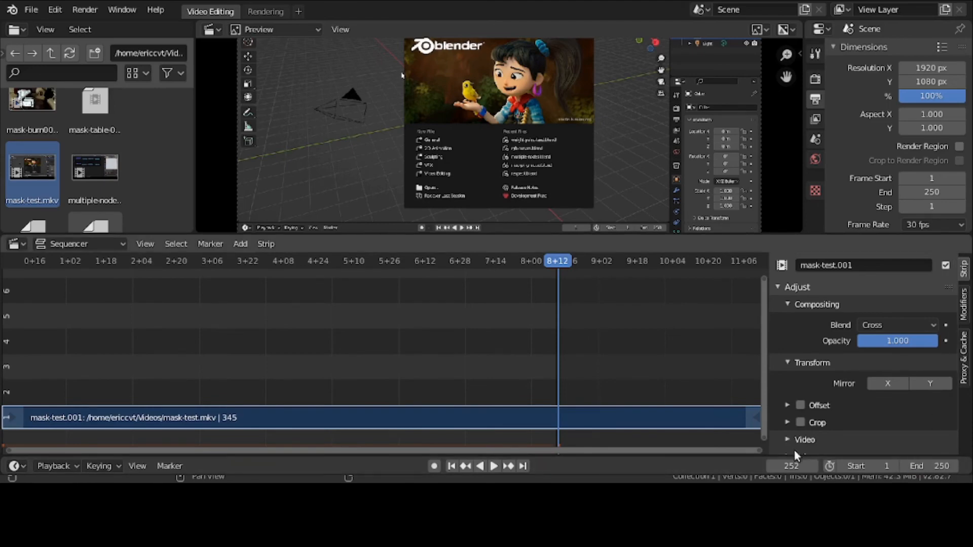
- Move the playhead to the end of the mask-test strip and set the scene's end frame to 346
key("Home")
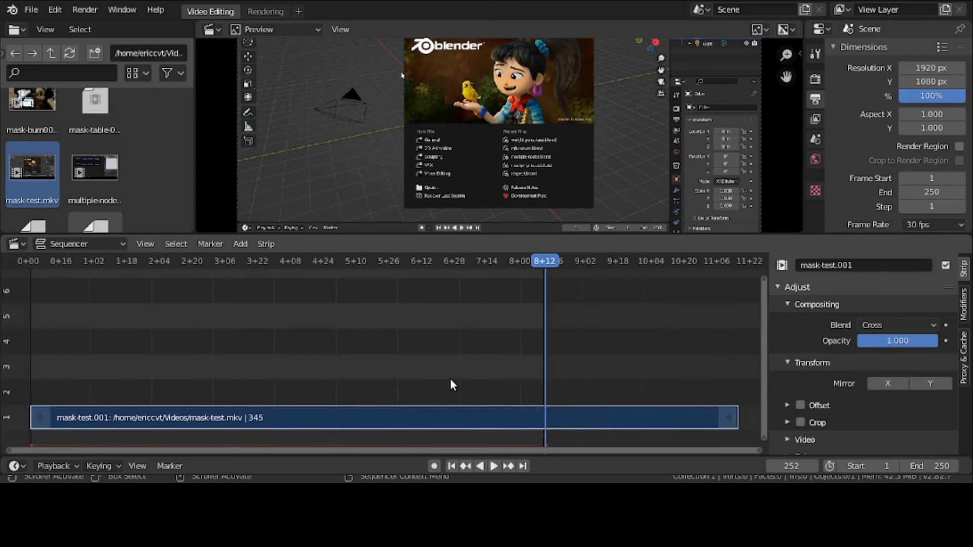
key("Page_Up")
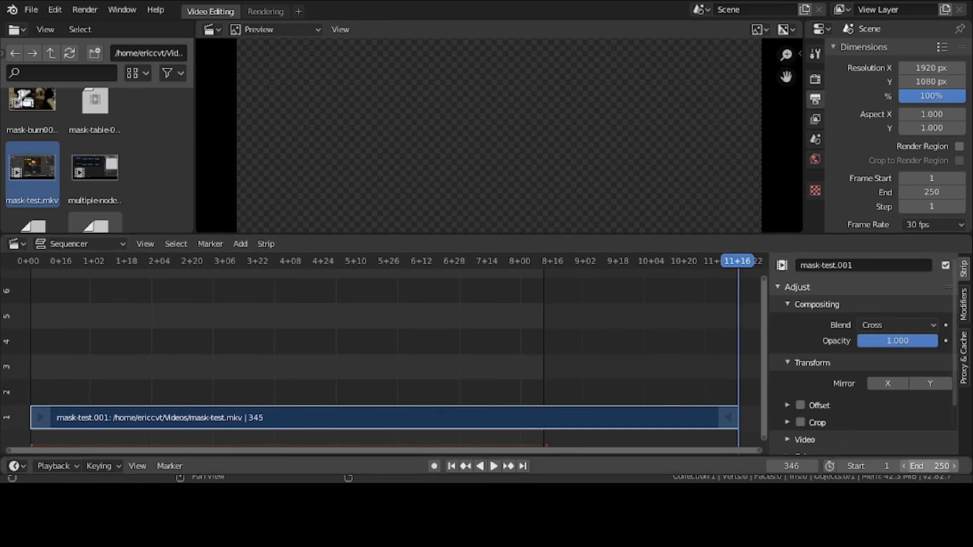
left_click(920, 466)
type("346")
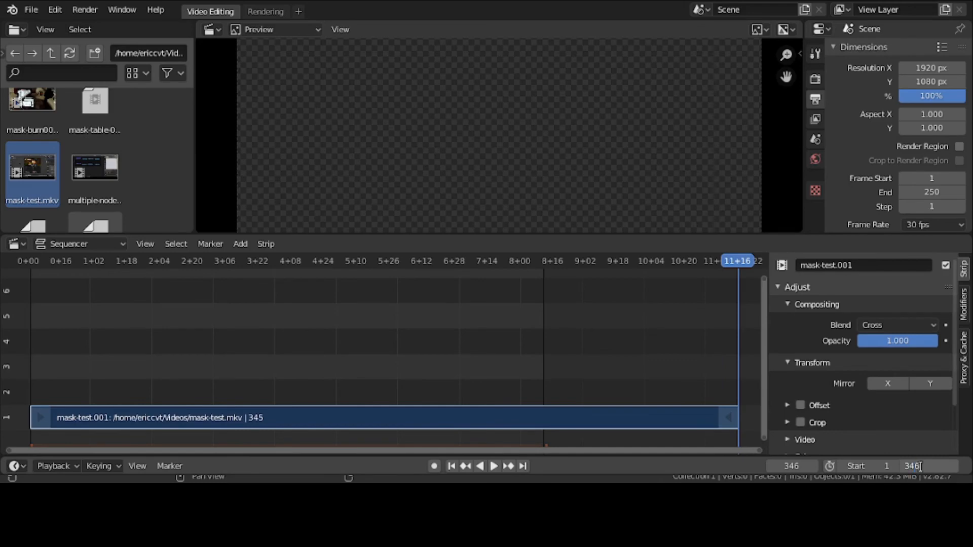
key("Return")
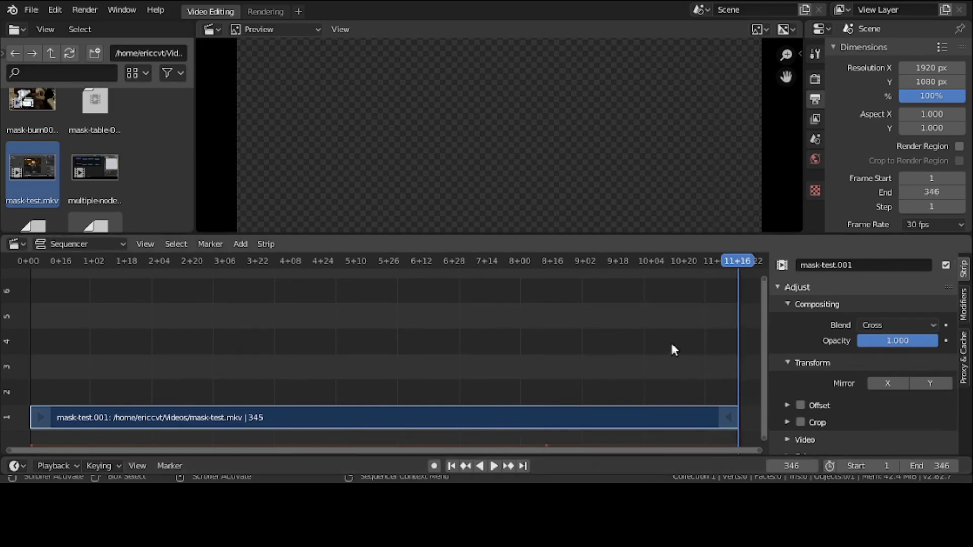
- Fit the whole mask-test strip in the sequencer and return the playhead to frame 1
key("Home")
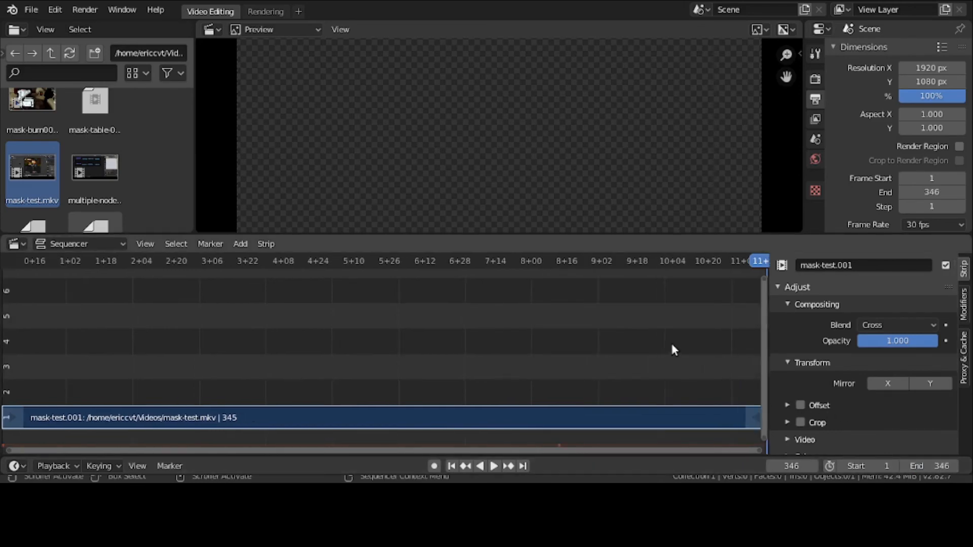
left_click(465, 466)
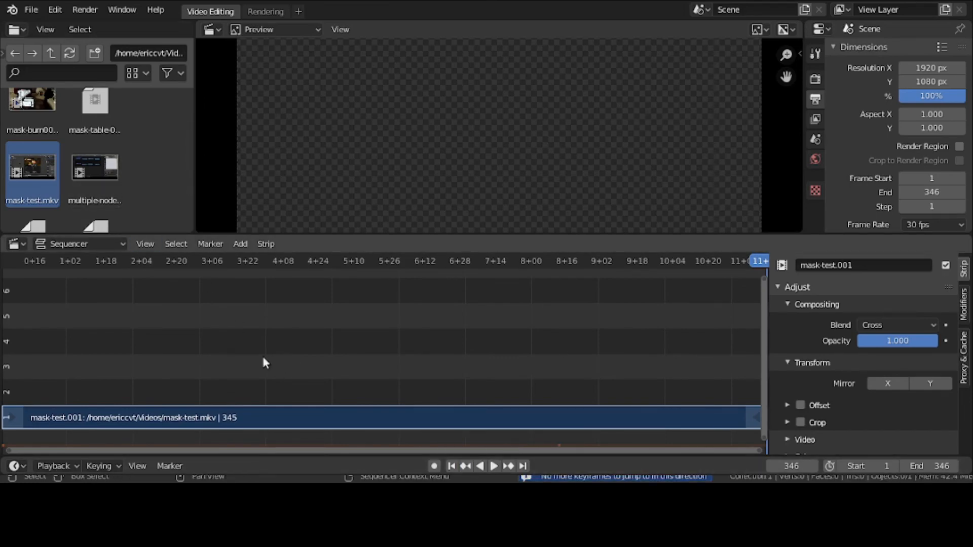
key("Home")
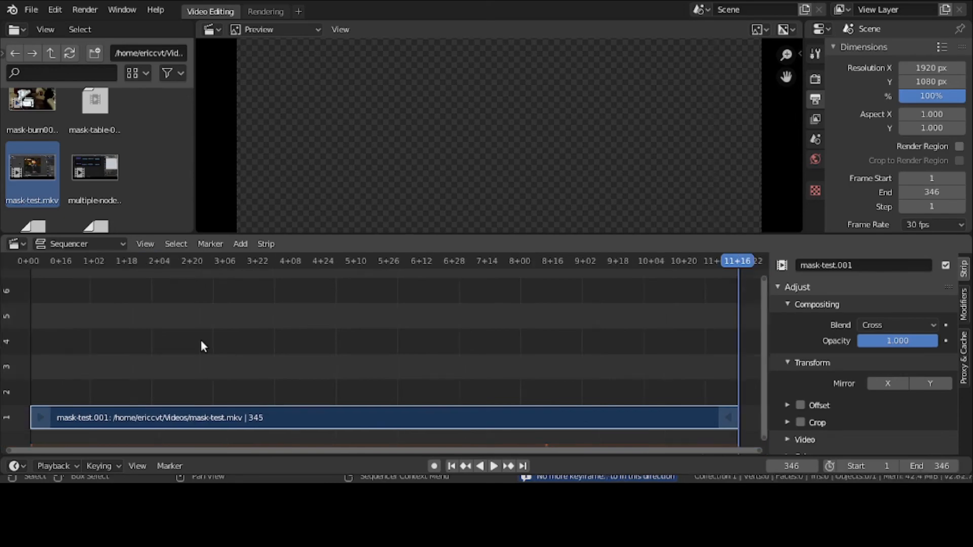
left_click(451, 466)
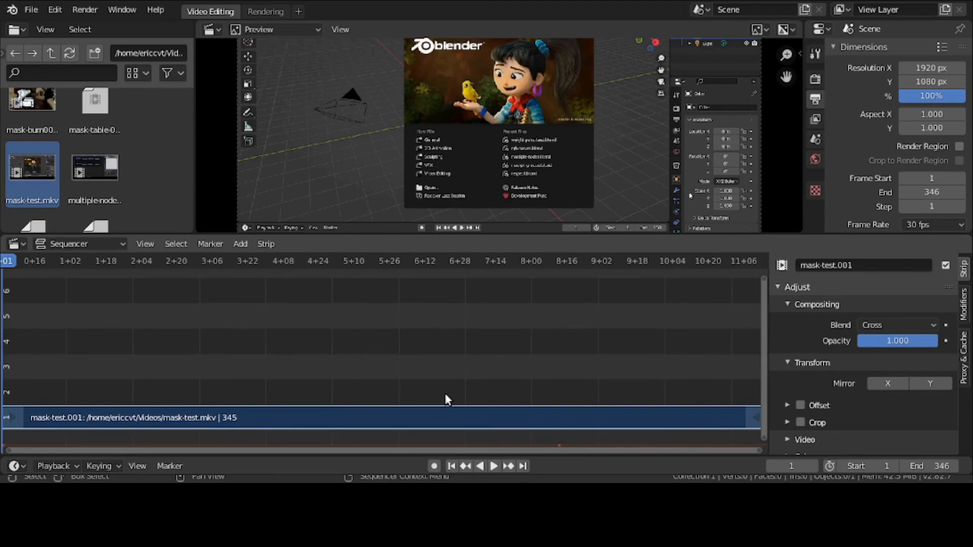
- Browse from the Videos folder to the Pictures folder and select the blurred blender-mask image with the transparent middle
left_click(53, 51)
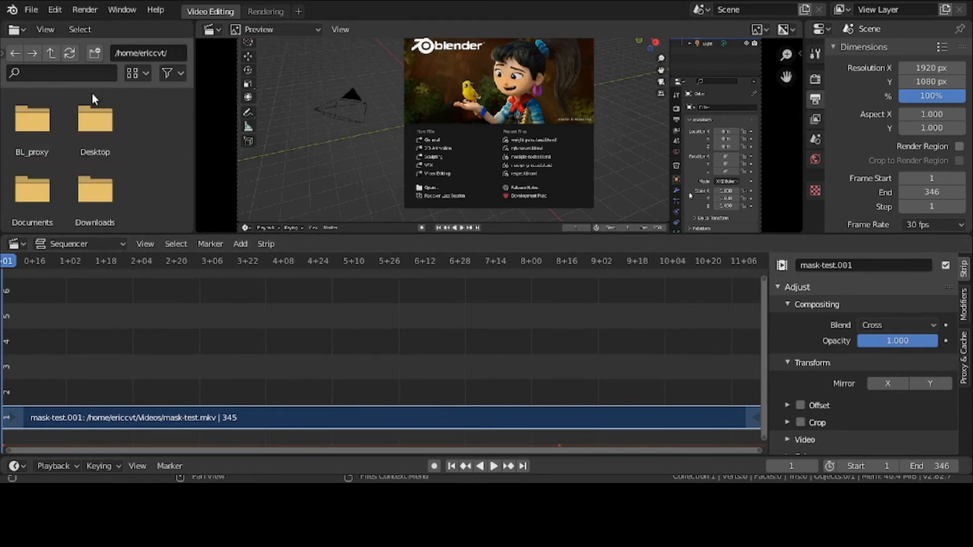
scroll(141, 165, "down", 4)
scroll(141, 166, "down", 2)
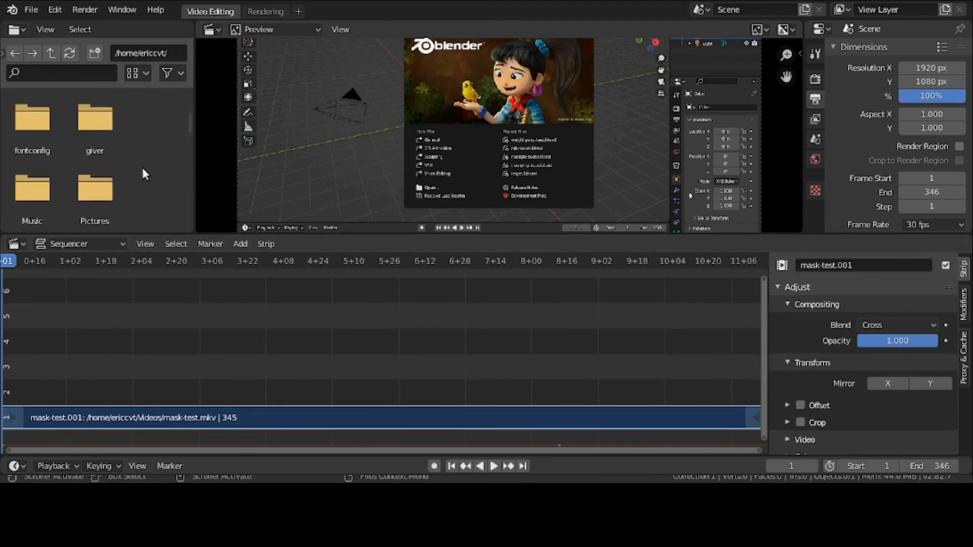
double_click(110, 161)
scroll(110, 160, "down", 6)
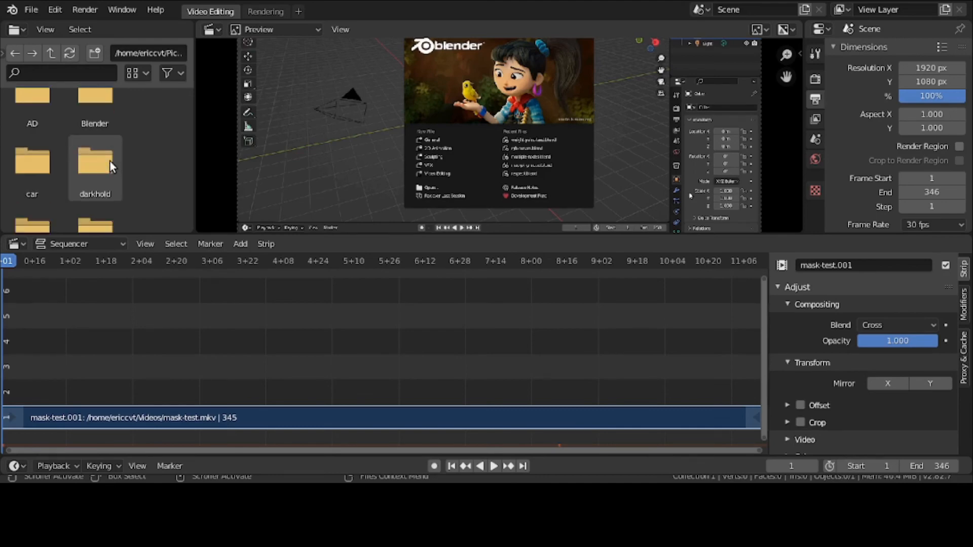
scroll(110, 160, "down", 6)
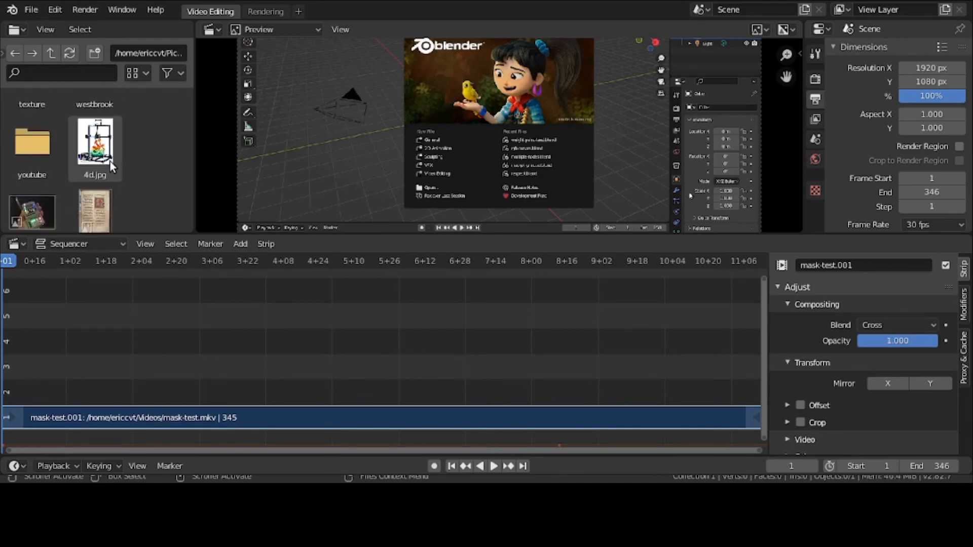
scroll(110, 161, "down", 6)
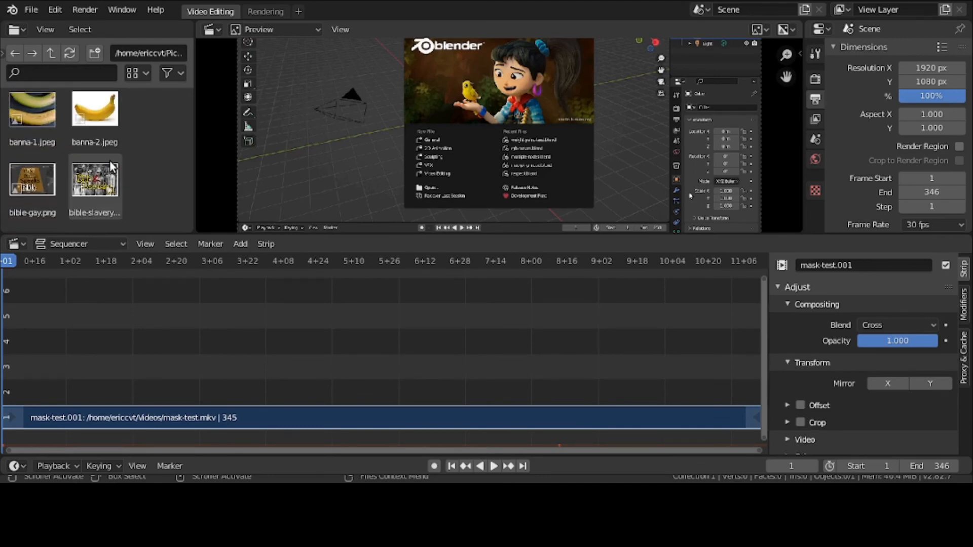
scroll(109, 160, "down", 5)
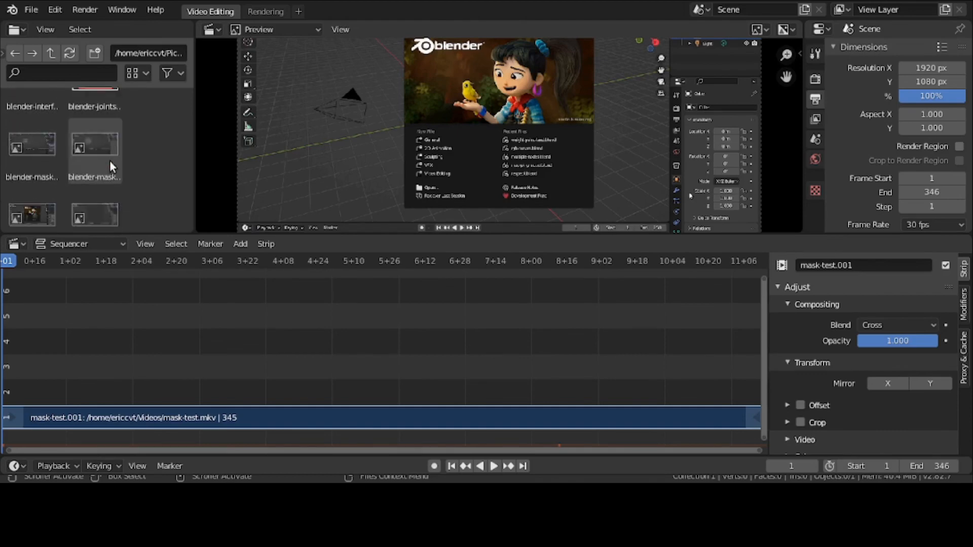
scroll(110, 161, "down", 4)
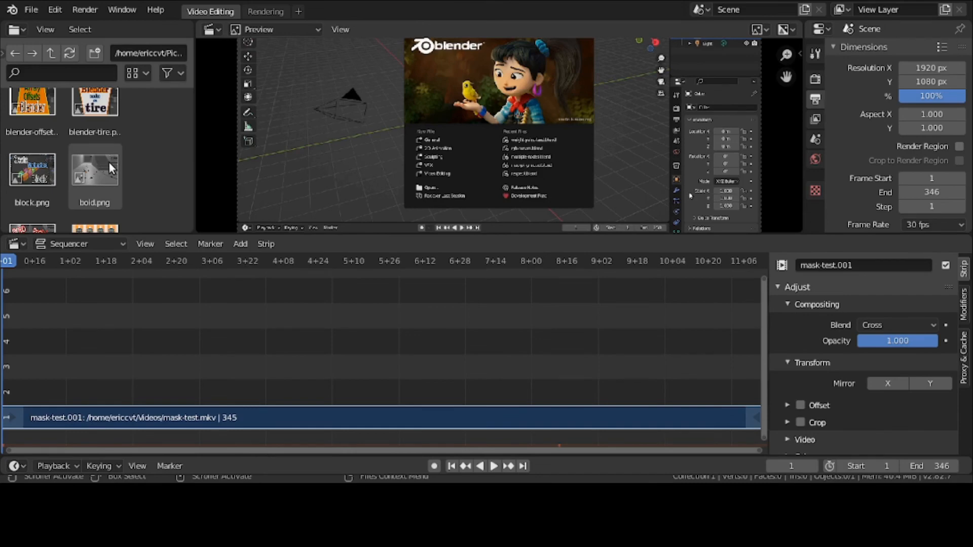
scroll(109, 162, "up", 2)
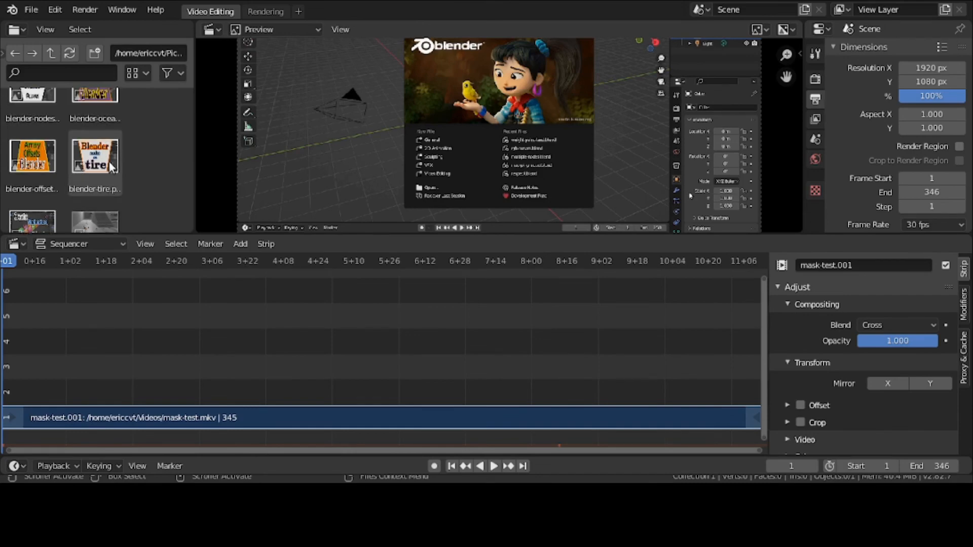
scroll(108, 161, "up", 3)
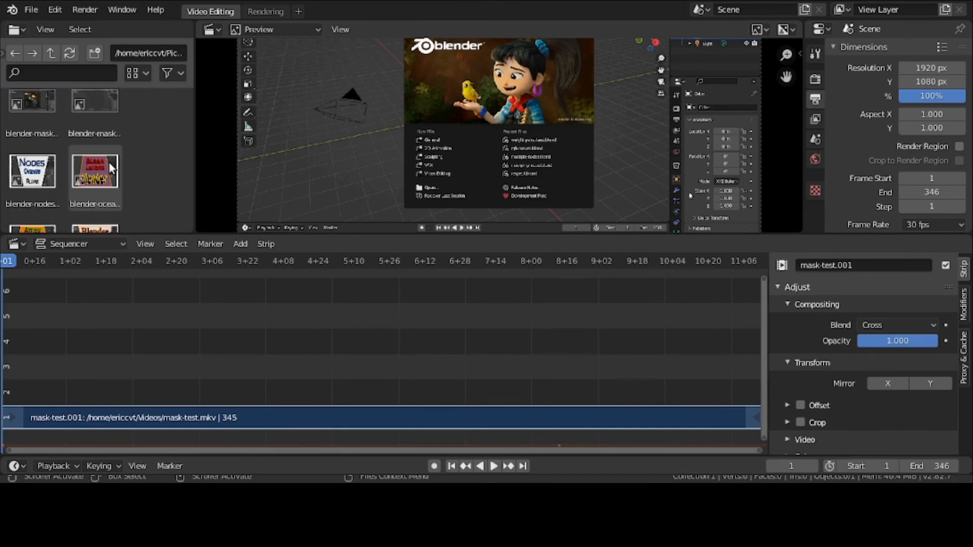
left_click(112, 109)
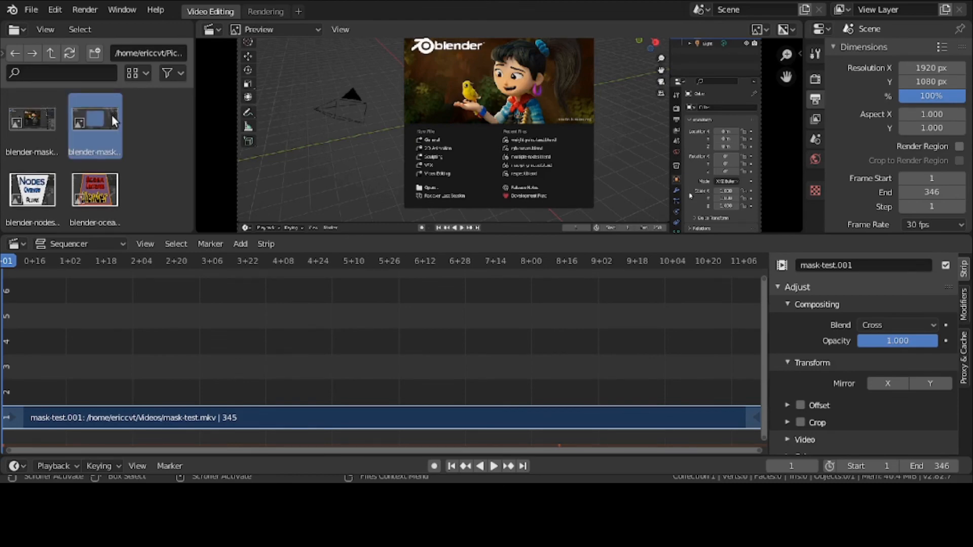
- Place the blender-mask-testa.png image on channel 2 above the mask-test strip, starting at frame 1, and set its duration to 352 frames
left_click_drag(111, 114, 80, 369)
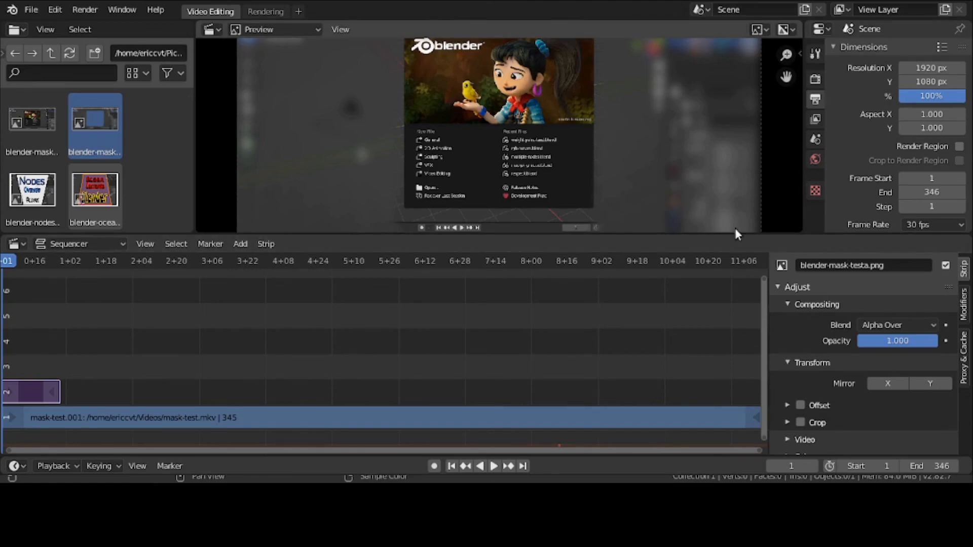
left_click(797, 287)
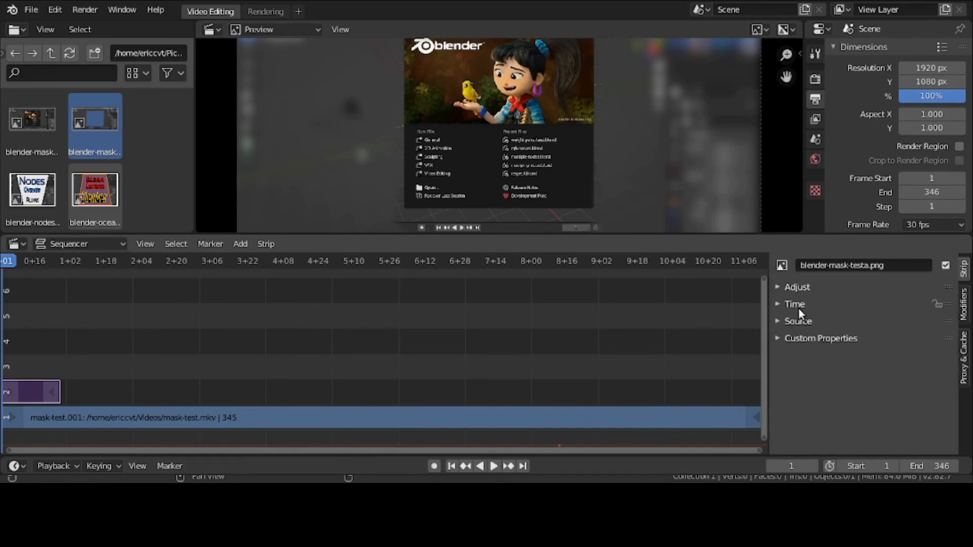
left_click(798, 305)
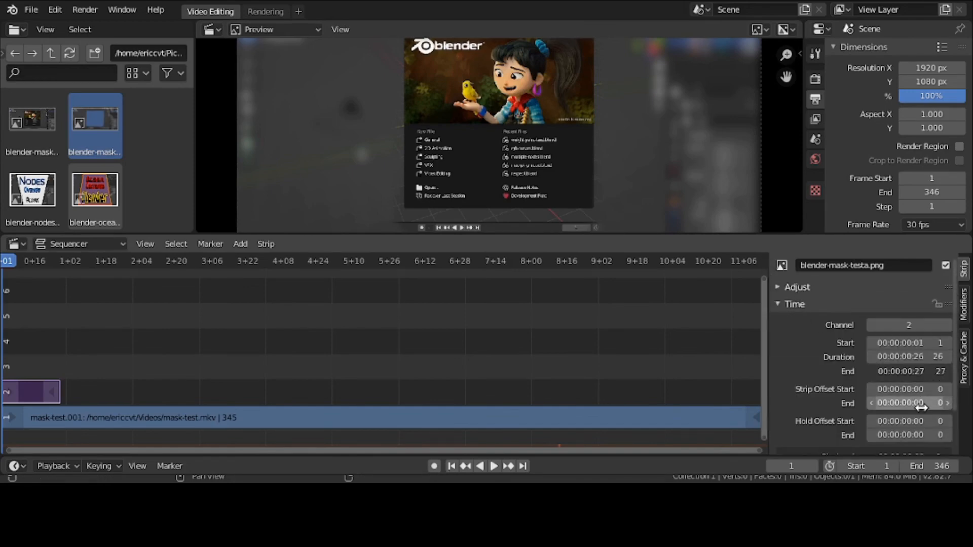
left_click(897, 357)
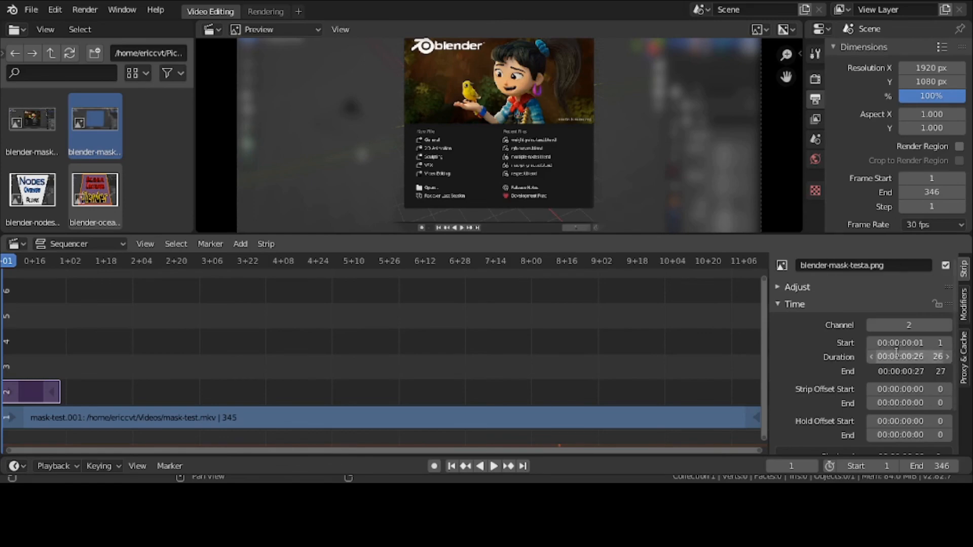
type("352")
key("Return")
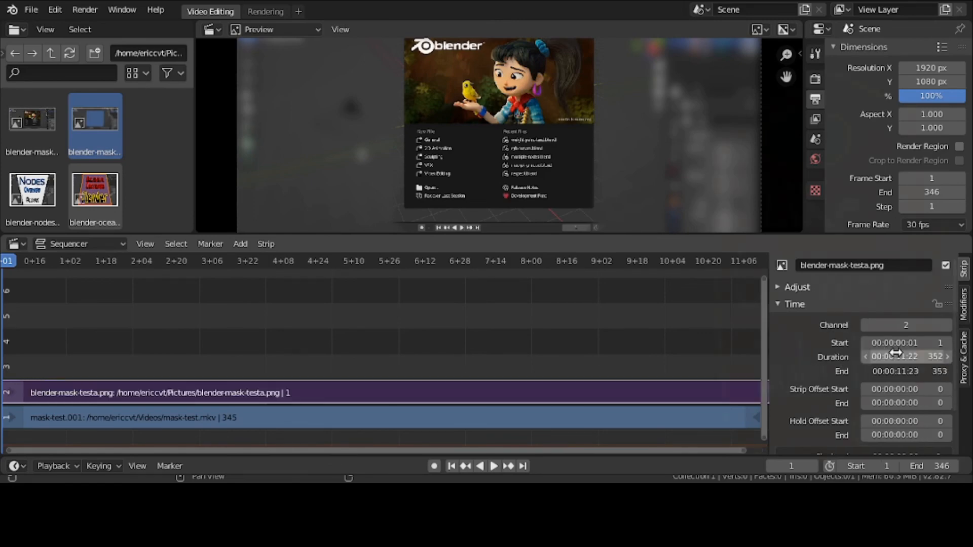
key("Home")
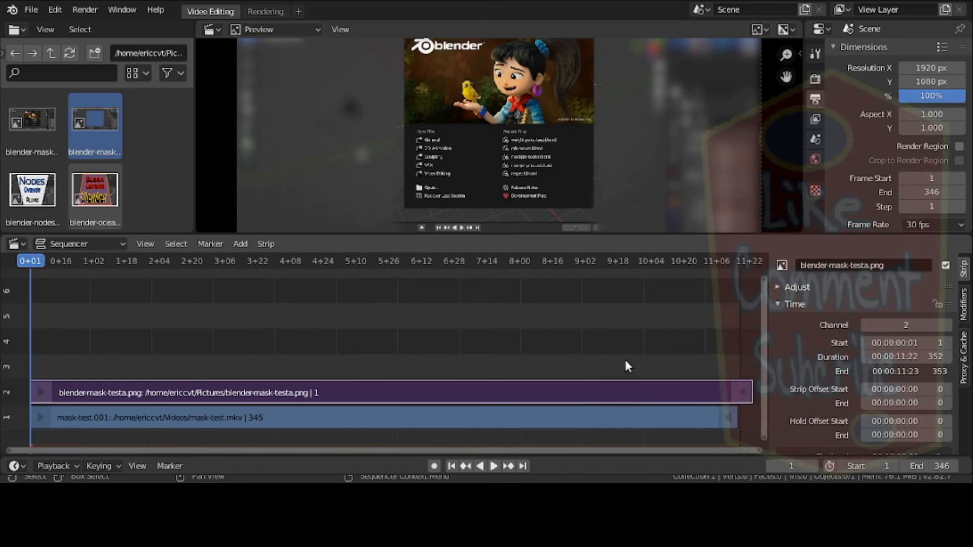
scroll(624, 357, "up", 1)
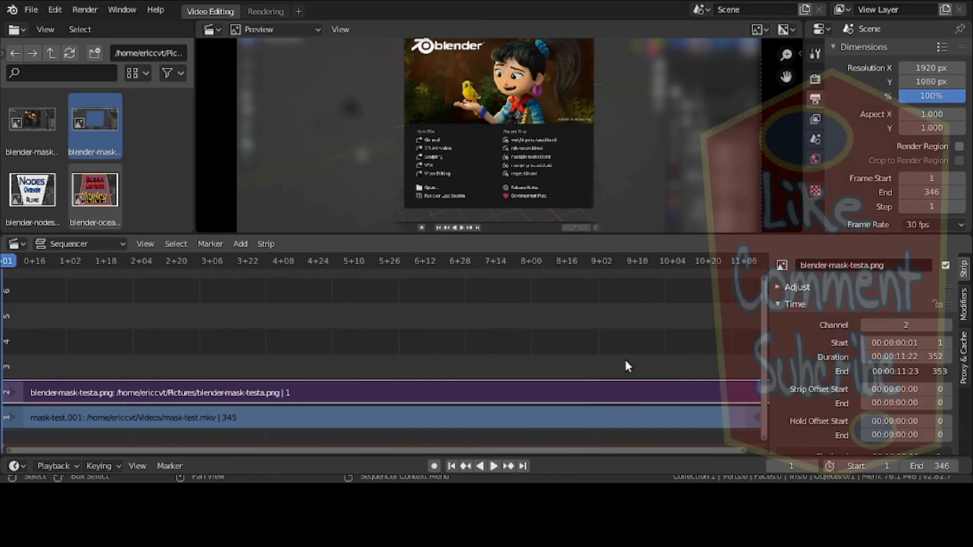